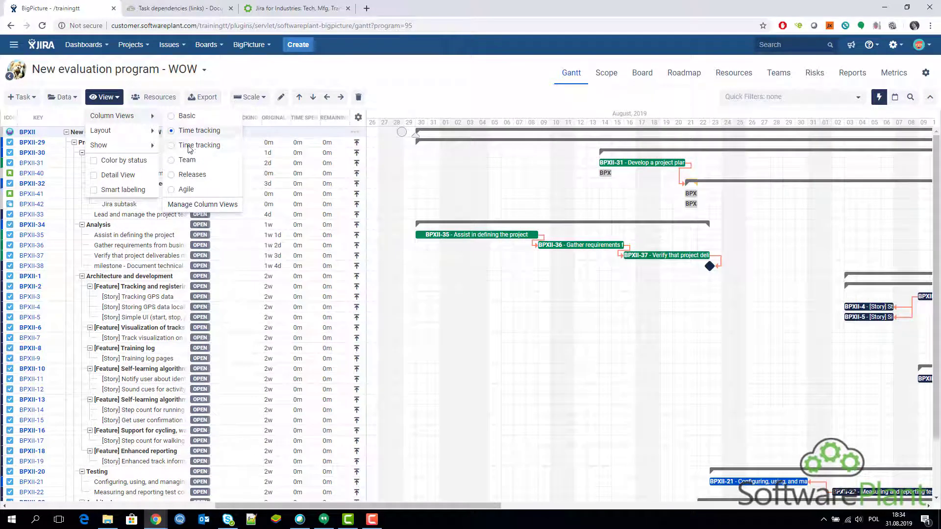
# - Open the Group tasks settings from the Data menu for the New evaluation program - WOW Gantt
pyautogui.click(241, 79)
pyautogui.click(69, 98)
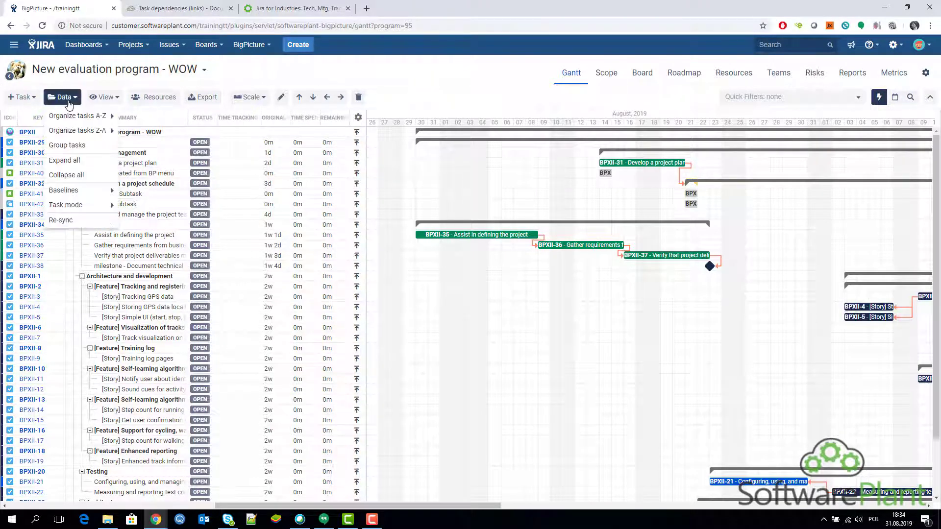
pyautogui.click(67, 146)
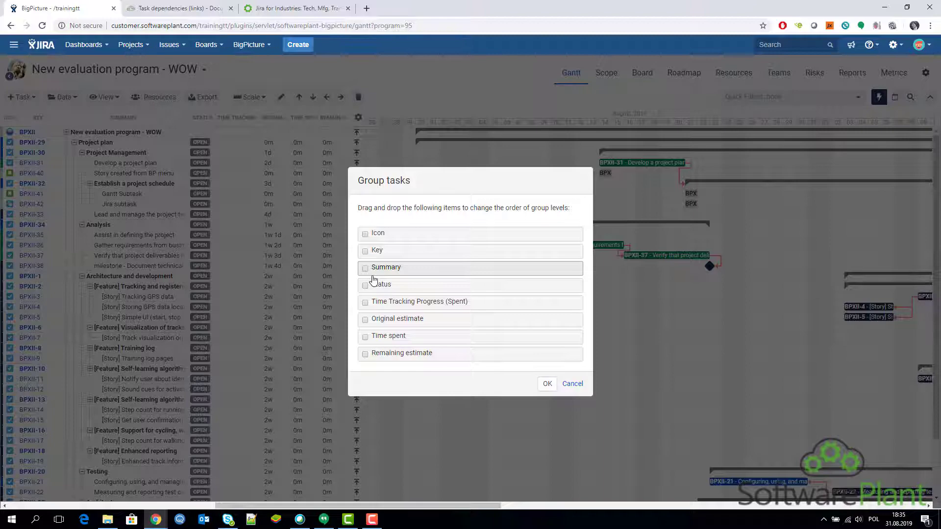
# - Cancel the Group tasks dialog, leaving the grouping unchanged
pyautogui.click(573, 384)
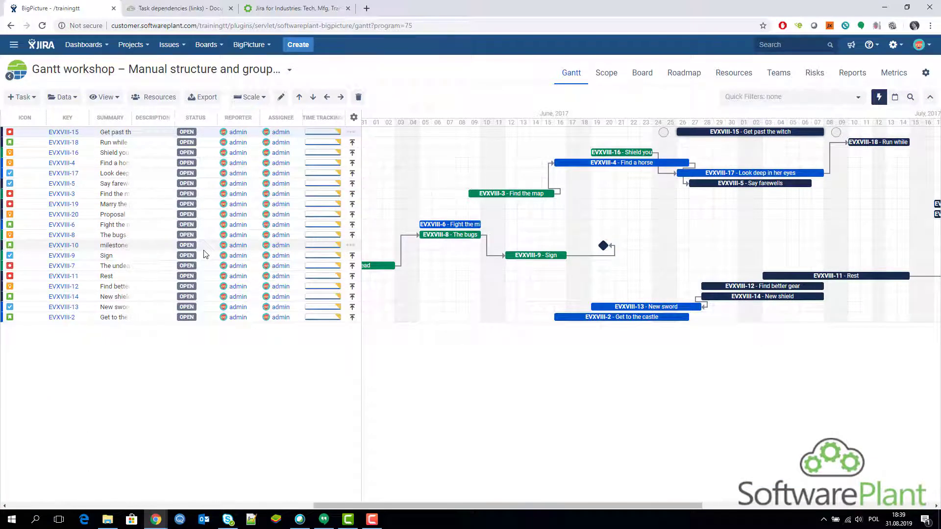
# - Group the Gantt workshop tasks by Assignee through Data > Group tasks
pyautogui.click(75, 99)
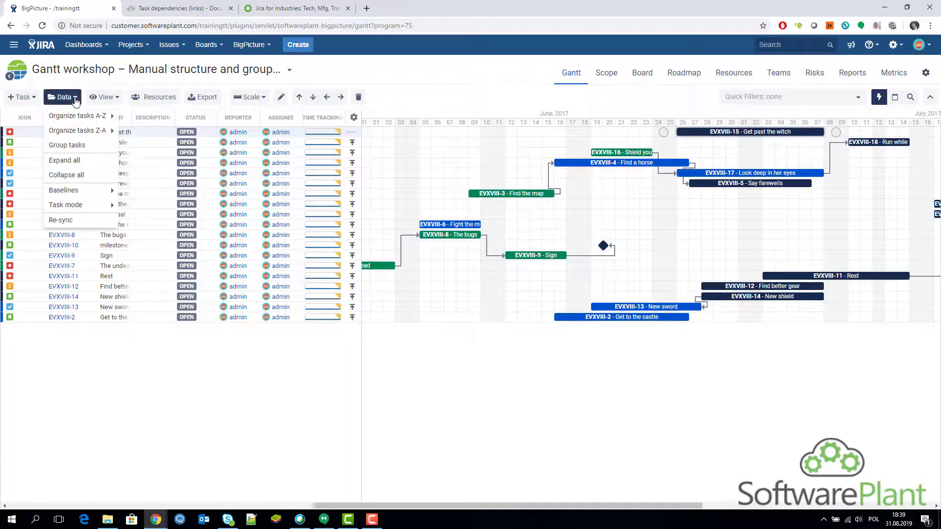
pyautogui.click(79, 147)
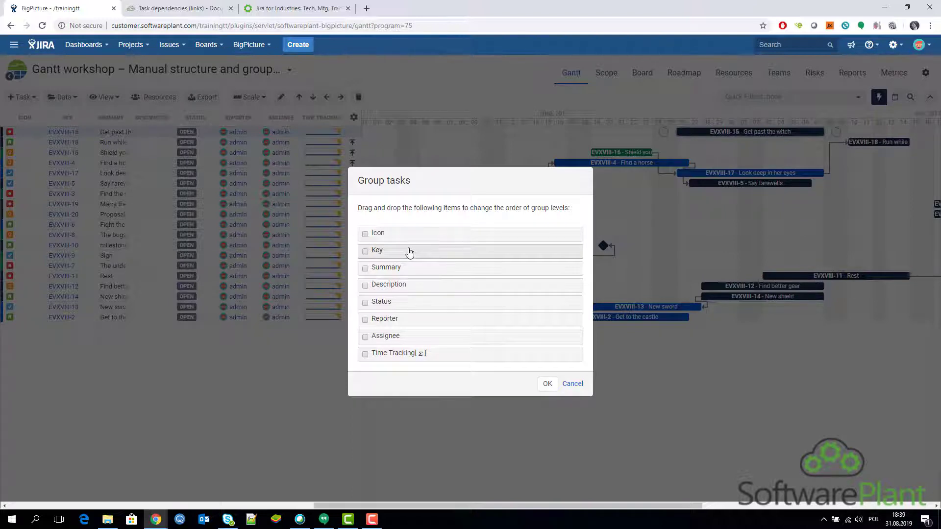
pyautogui.click(365, 337)
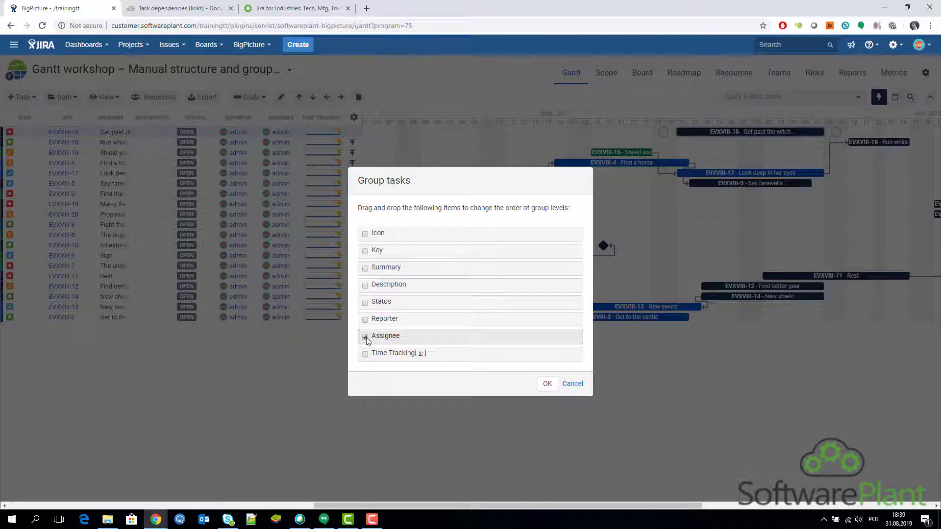
pyautogui.click(548, 384)
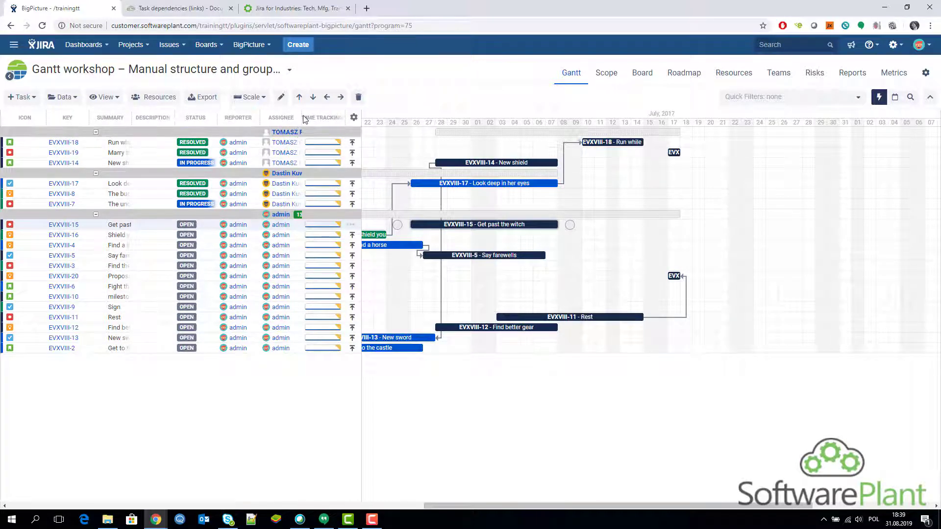
# - Widen the task grid until the full assignee names are visible
pyautogui.moveTo(342, 121); pyautogui.dragTo(386, 121)
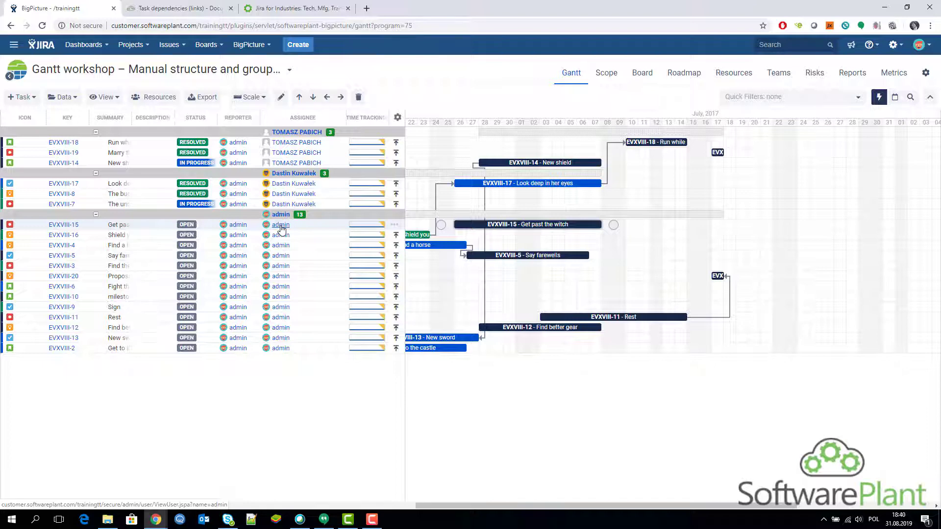
# - Add Status as a second grouping level beneath Assignee
pyautogui.click(68, 97)
pyautogui.click(74, 146)
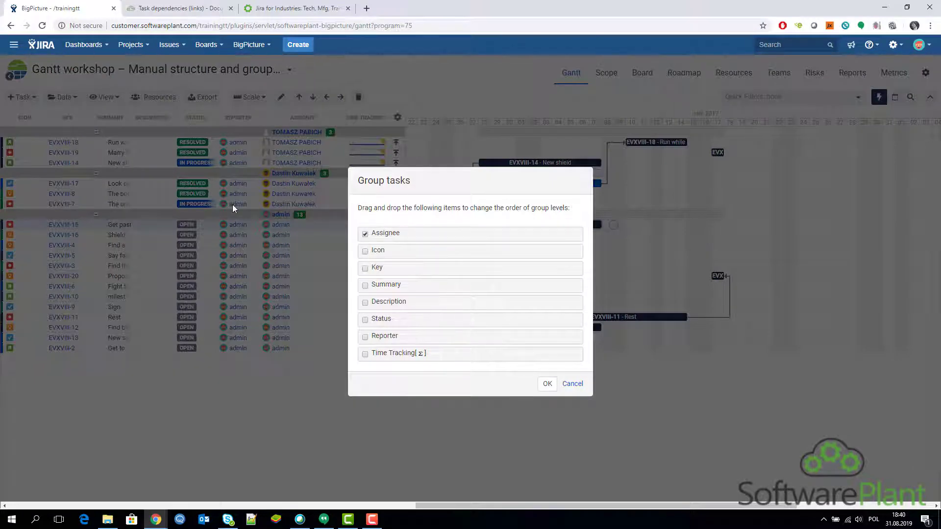
pyautogui.click(365, 319)
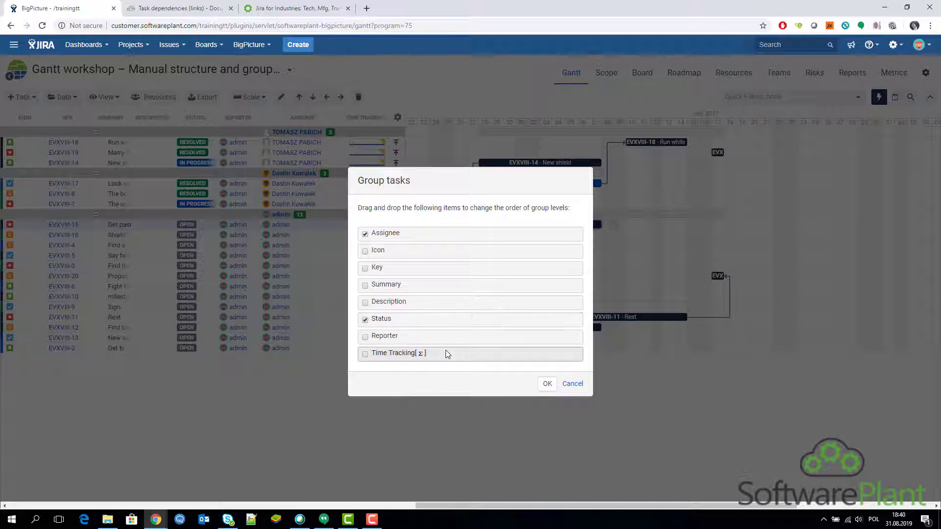
pyautogui.click(547, 383)
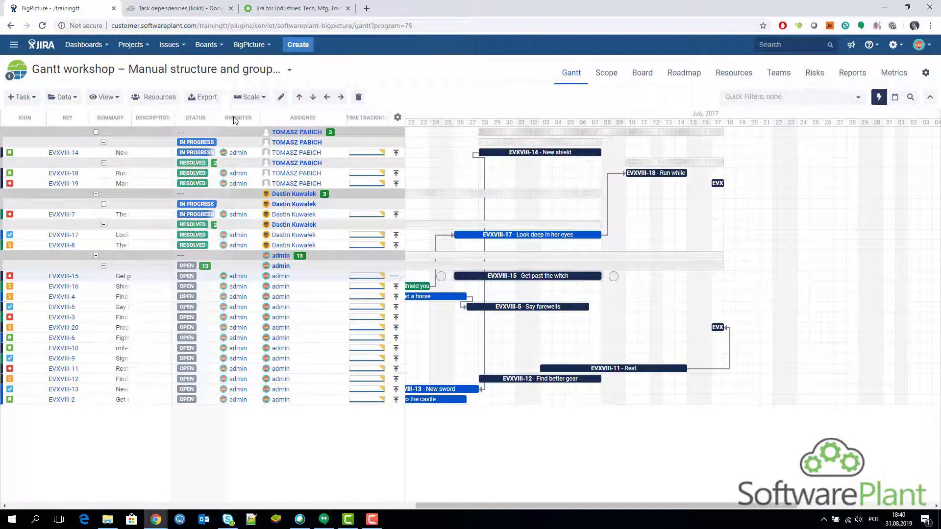
# - Widen the STATUS column so the status badges and task counts read fully
pyautogui.moveTo(216, 118); pyautogui.dragTo(243, 120)
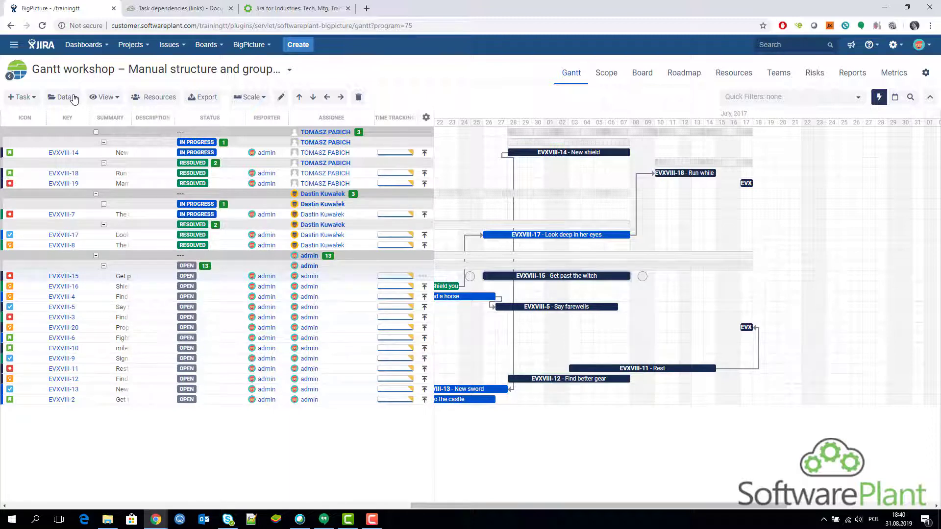
pyautogui.click(74, 98)
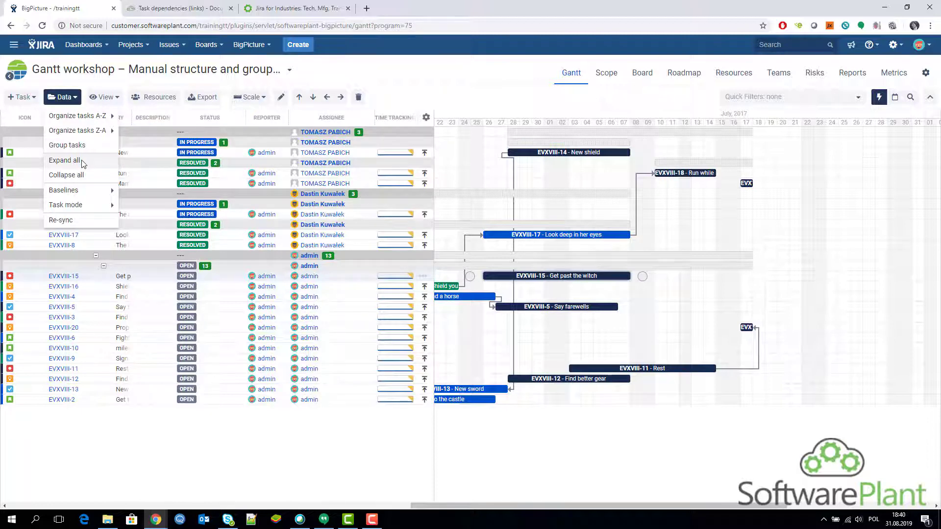
# - Switch to the New evaluation program - WOW Gantt by searching 'wow'
pyautogui.click(101, 78)
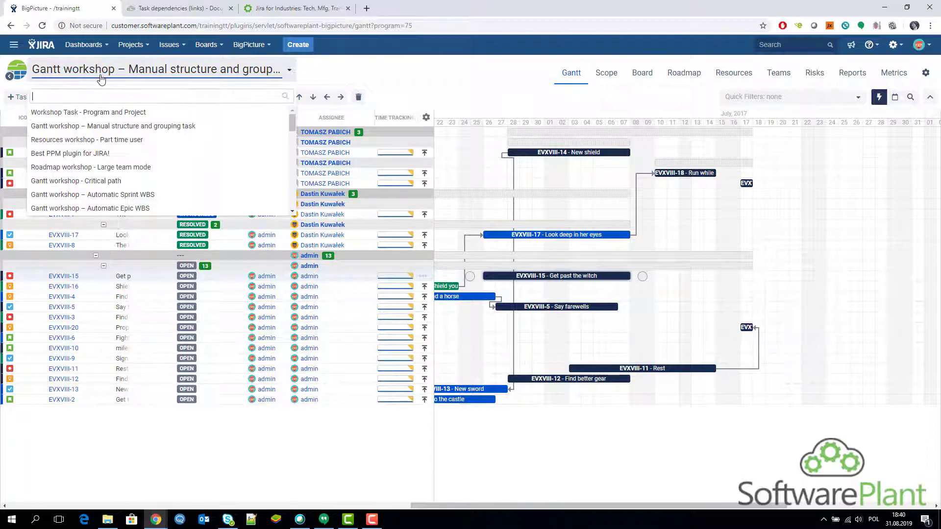
pyautogui.write('wo')
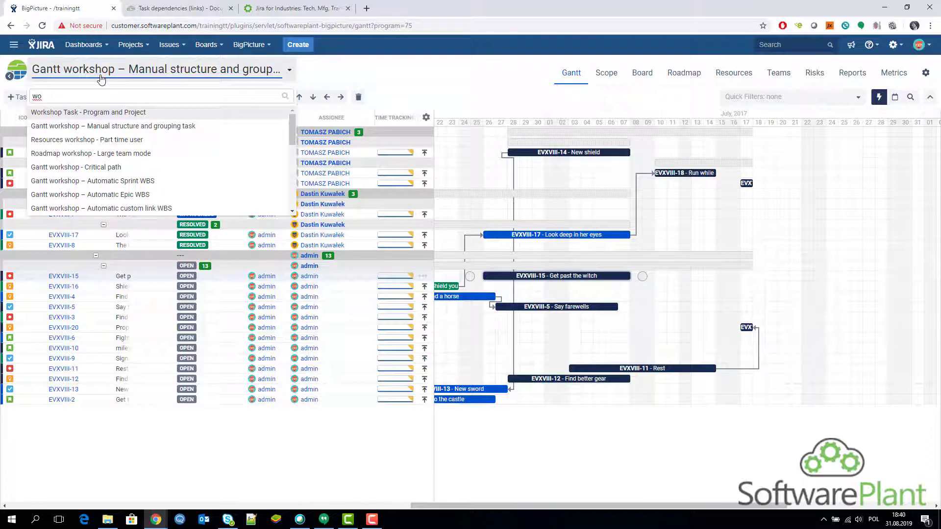
pyautogui.write('w')
pyautogui.press('Return')
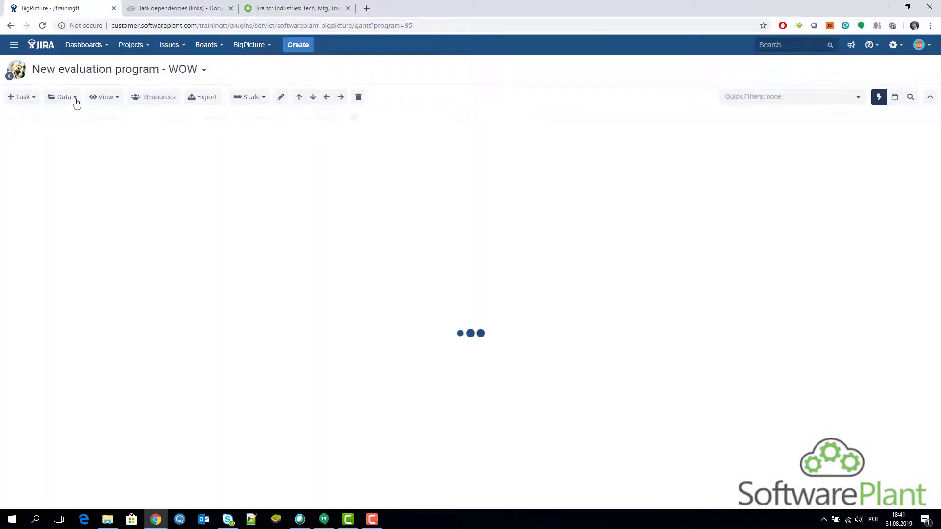
# - Collapse the whole task tree, expand it again, and reach the Baselines options
pyautogui.click(75, 99)
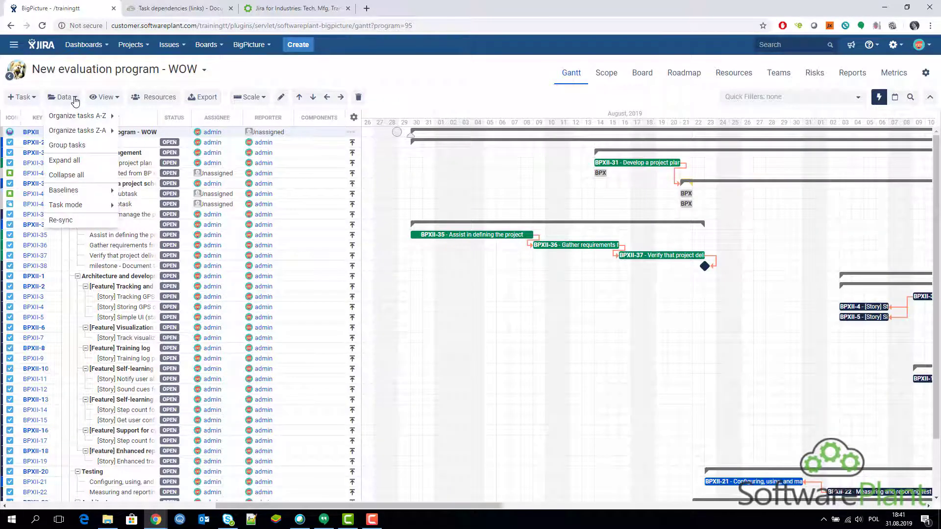
pyautogui.click(78, 175)
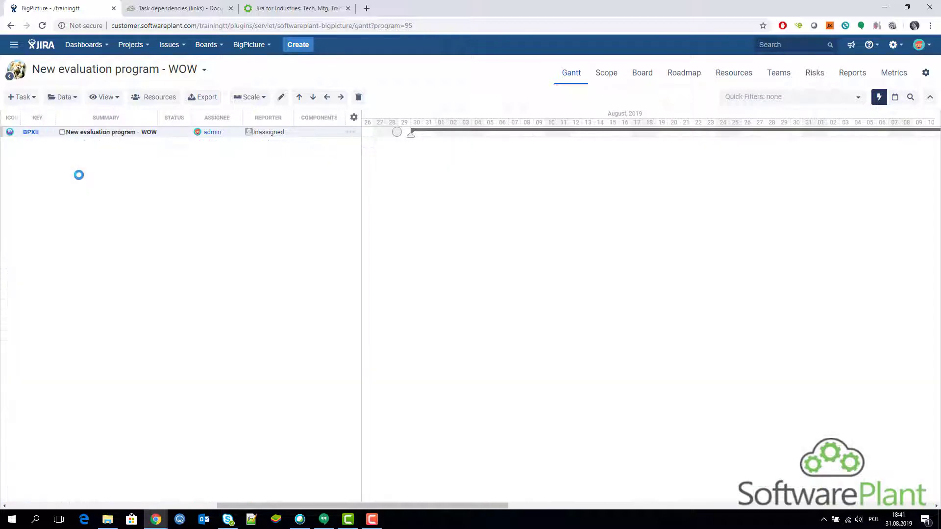
pyautogui.click(75, 98)
pyautogui.click(76, 160)
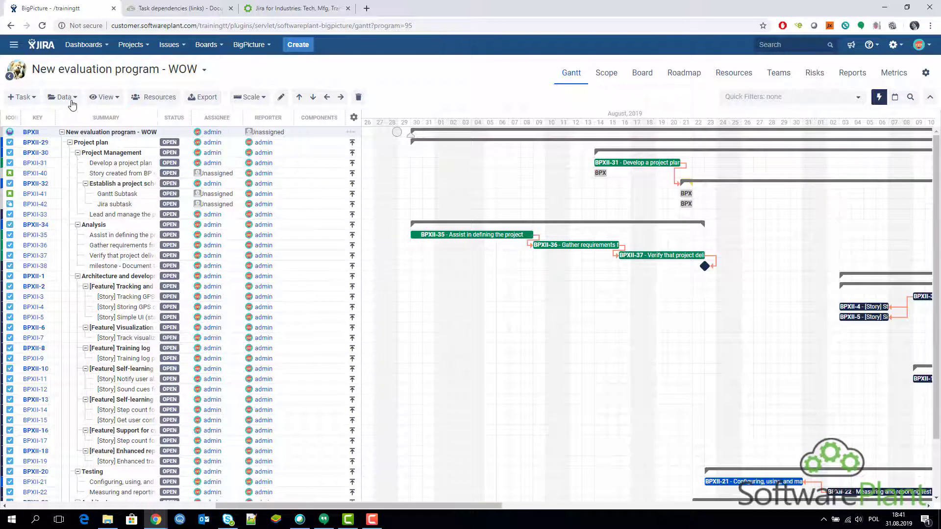
pyautogui.click(73, 101)
pyautogui.moveTo(91, 192)
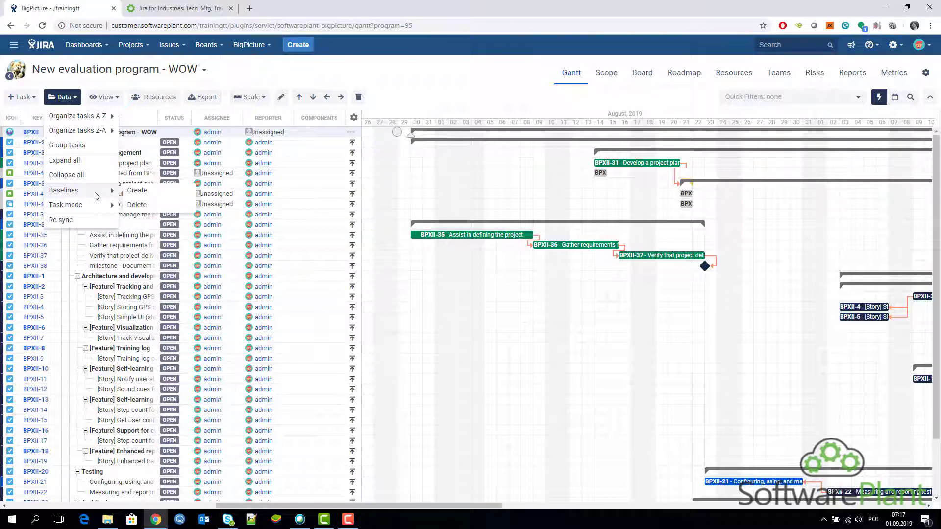
# - Create a baseline of the current New evaluation program - WOW schedule
pyautogui.click(148, 192)
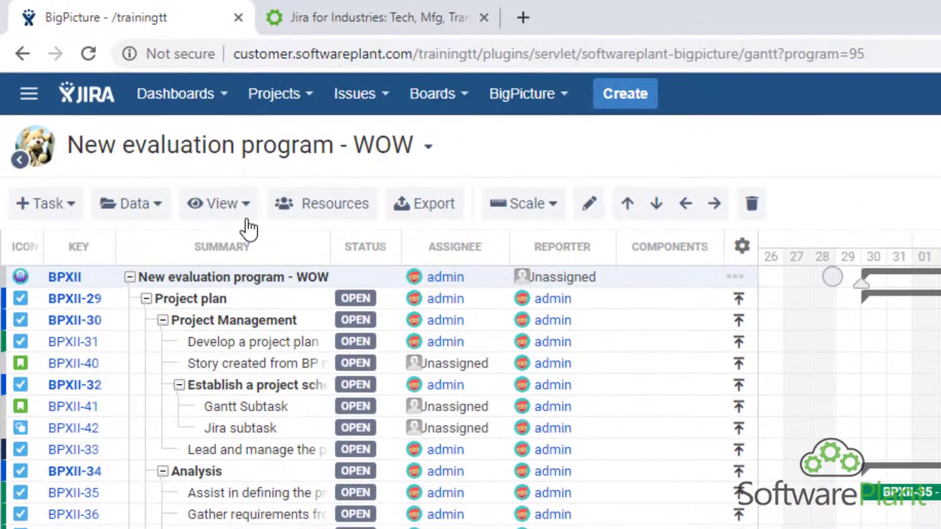
# - Tick Baselines under View > Show so grey ghost bars appear on the Gantt
pyautogui.click(247, 210)
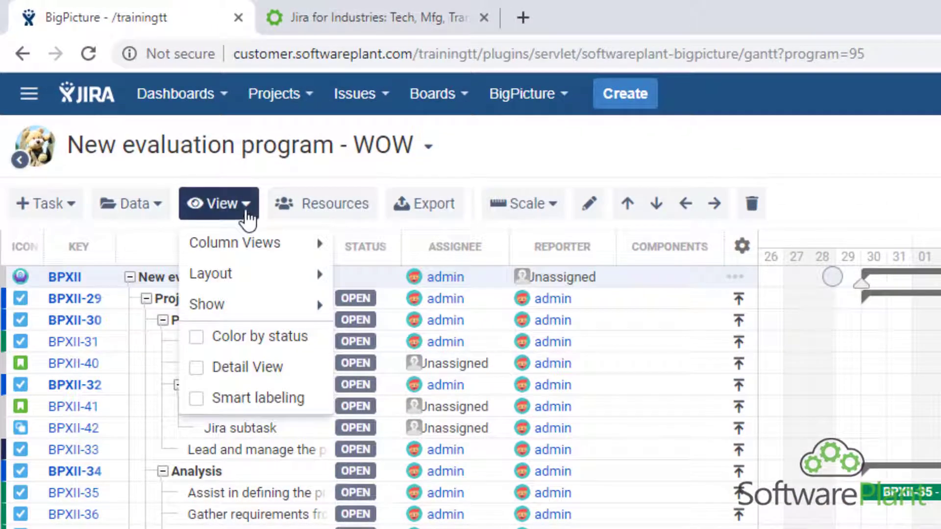
pyautogui.click(251, 242)
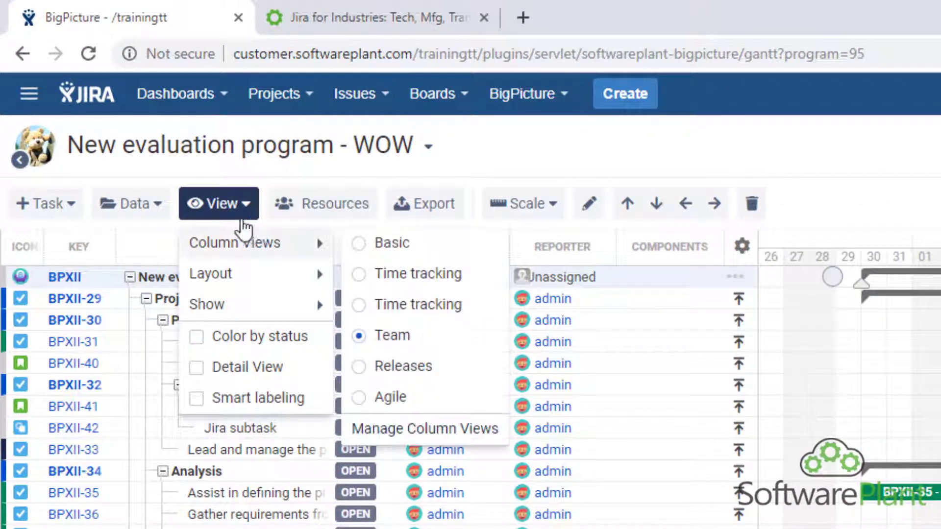
pyautogui.click(244, 278)
pyautogui.click(260, 306)
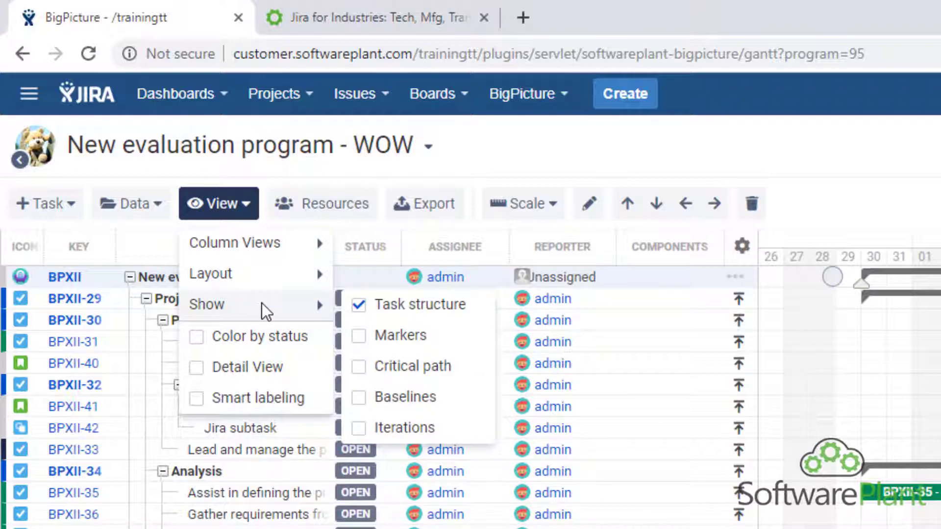
pyautogui.click(359, 398)
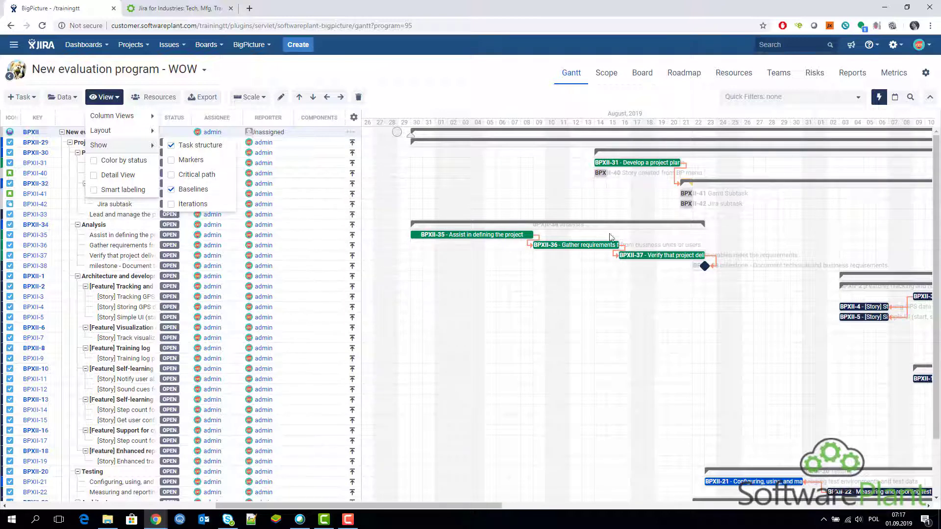
pyautogui.click(626, 292)
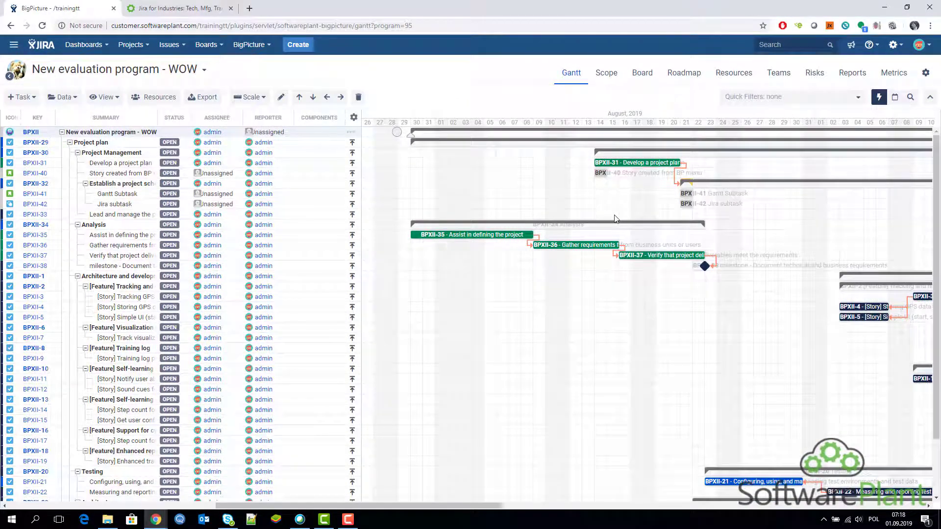
# - Move BPXII-41 Gantt Subtask to around 2 September, clear of its 22 August baseline ghost
pyautogui.moveTo(685, 198); pyautogui.dragTo(832, 210)
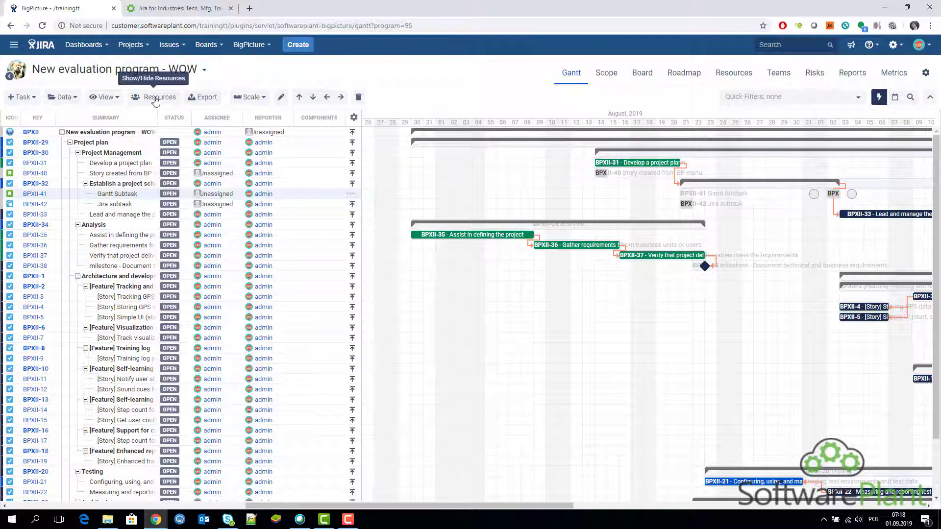
# - Create a new baseline from the Data menu's Baselines options, capturing BPXII-41 in its early-September position
pyautogui.click(62, 97)
pyautogui.moveTo(98, 190)
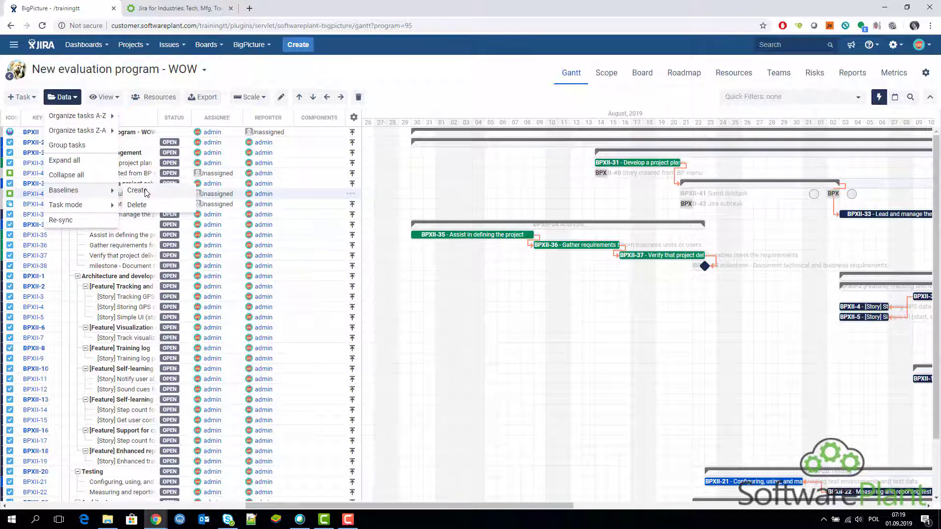
pyautogui.click(145, 195)
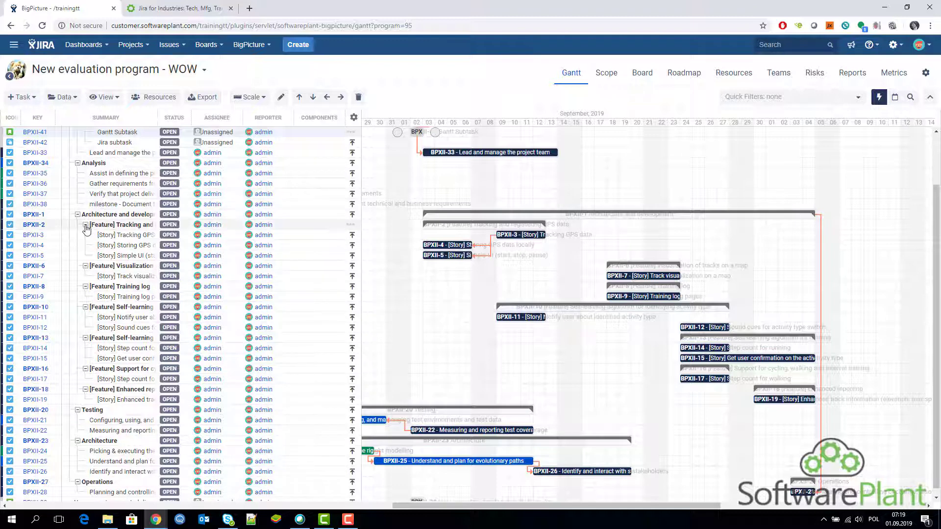
# - Drag BPXII-41 Gantt Subtask to around 5 September, pushing dependent BPXII-33 to about 7 September
pyautogui.click(120, 142)
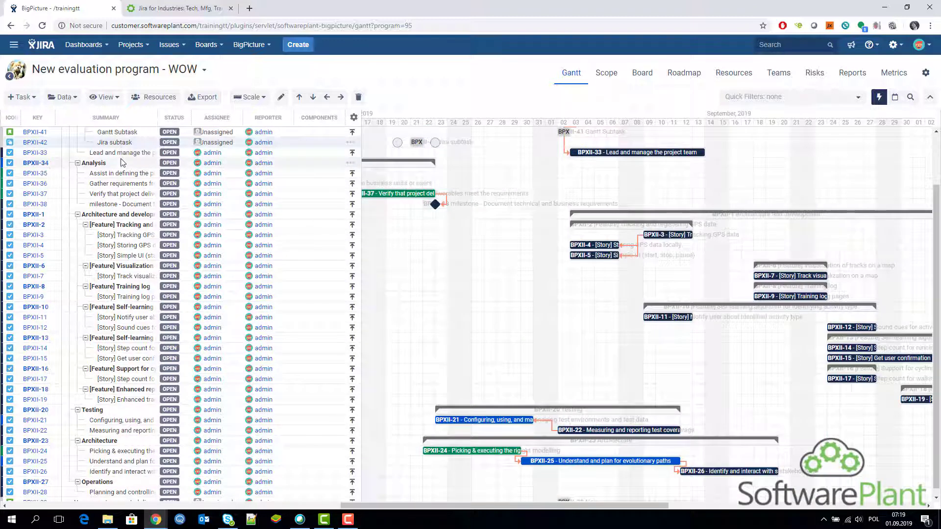
pyautogui.moveTo(485, 509); pyautogui.dragTo(382, 506)
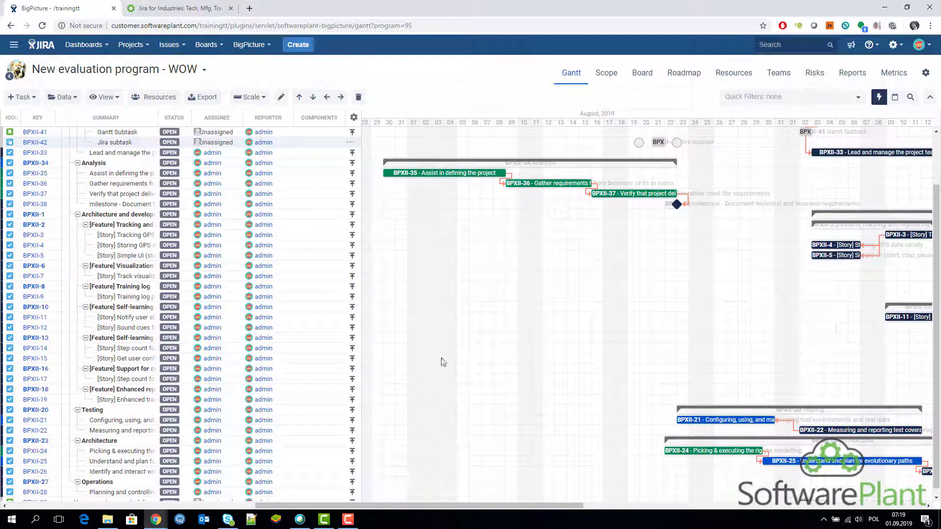
pyautogui.scroll(3, 445, 349)
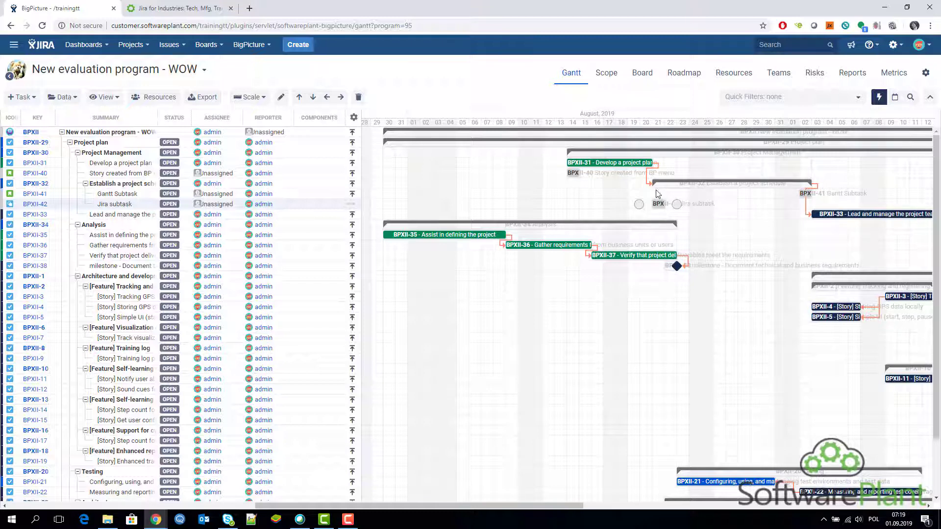
pyautogui.moveTo(809, 200)
pyautogui.moveTo(807, 200); pyautogui.dragTo(843, 197)
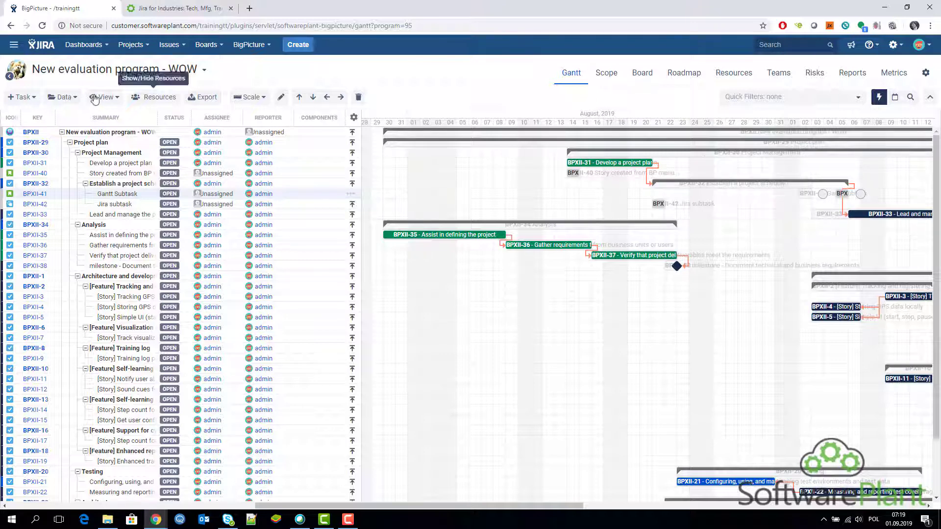
# - Show the Task mode submenu under Data: Auto bottom up, Auto top down, Manual, Lock
pyautogui.click(69, 97)
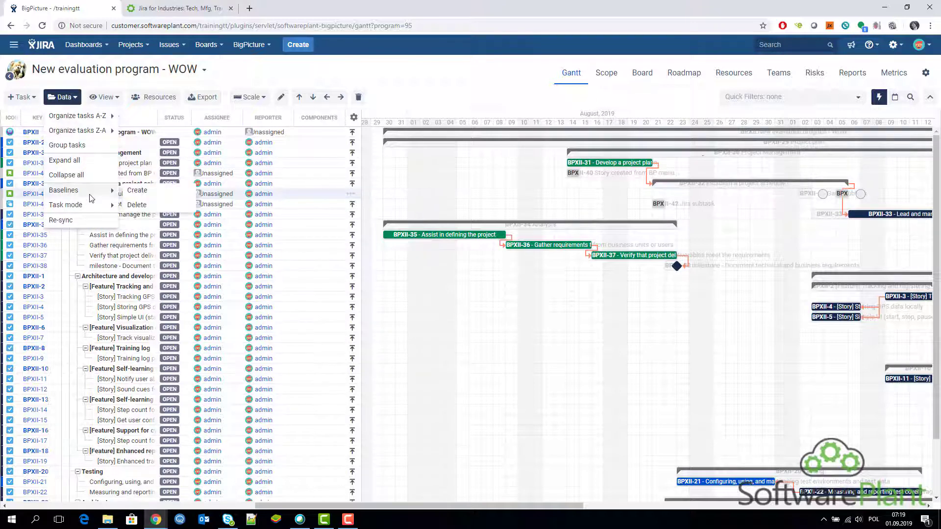
pyautogui.moveTo(97, 205)
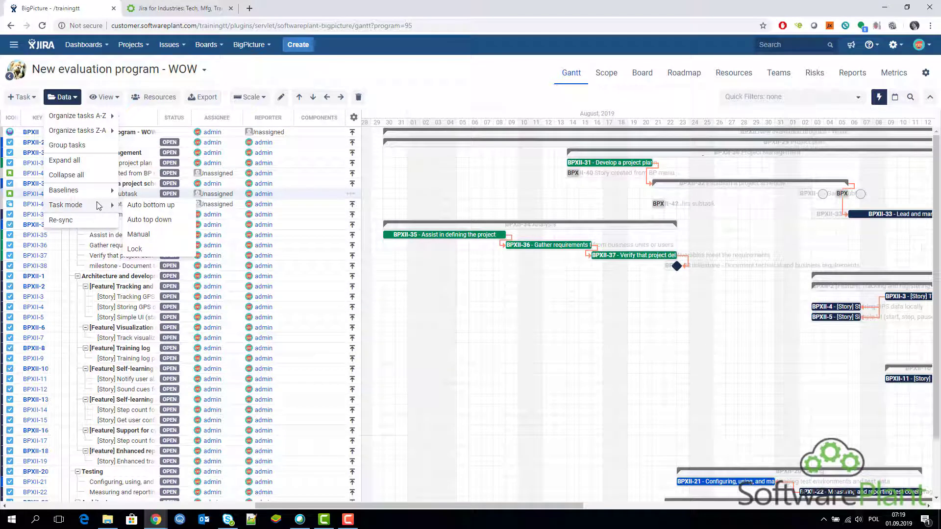